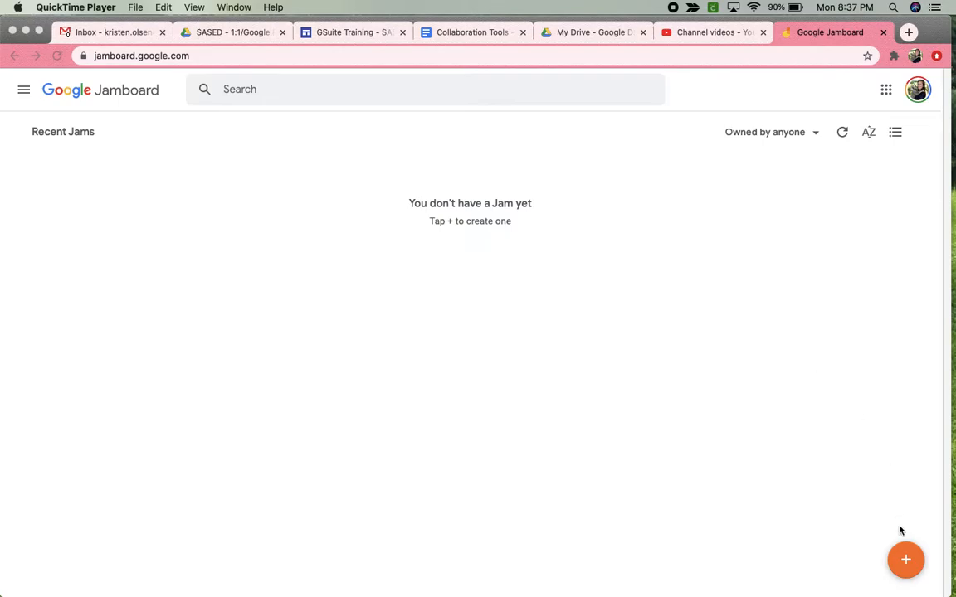
Step: Create a new jam and rename it "New Jam Test"
left_click(906, 562)
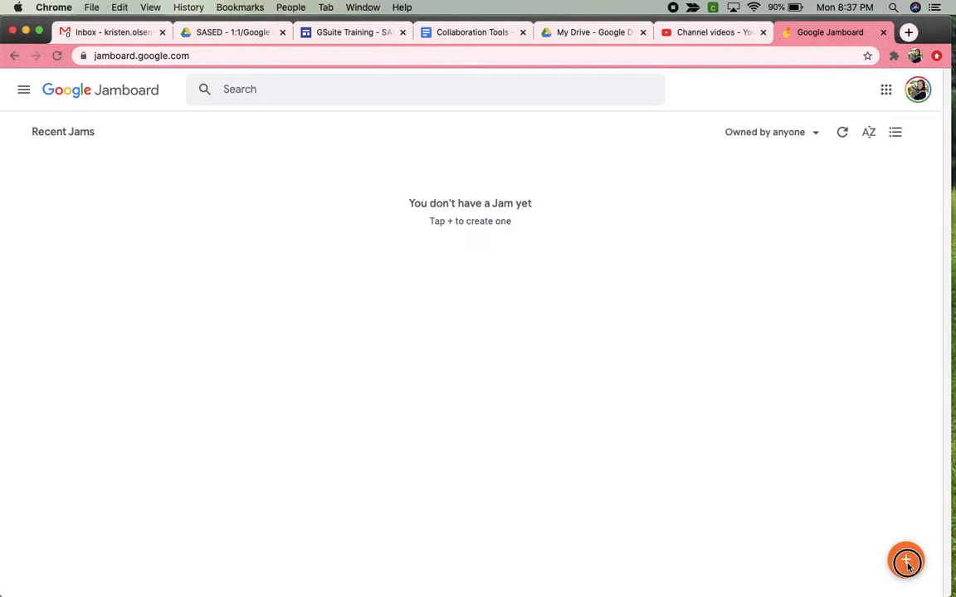
left_click(906, 561)
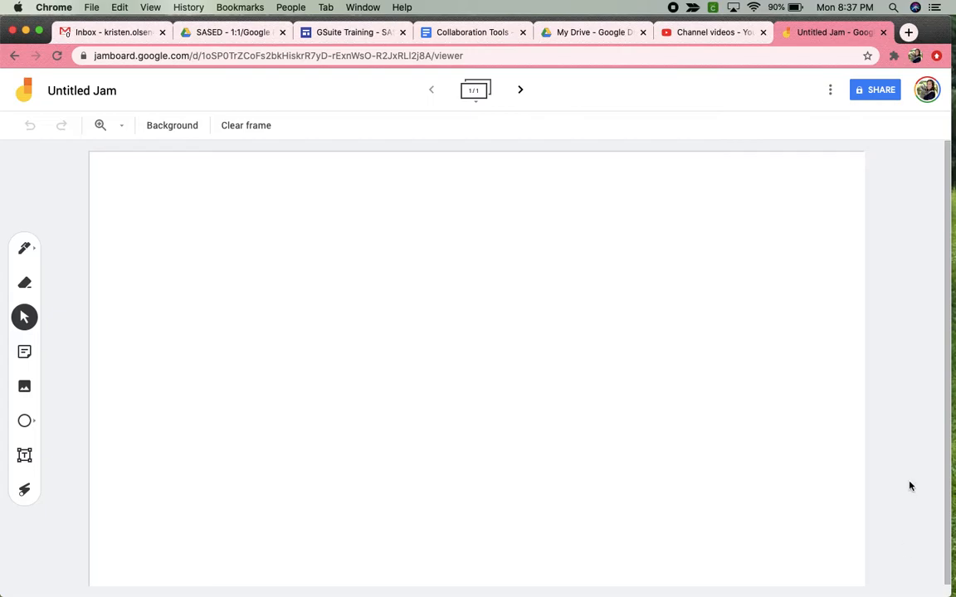
left_click(82, 91)
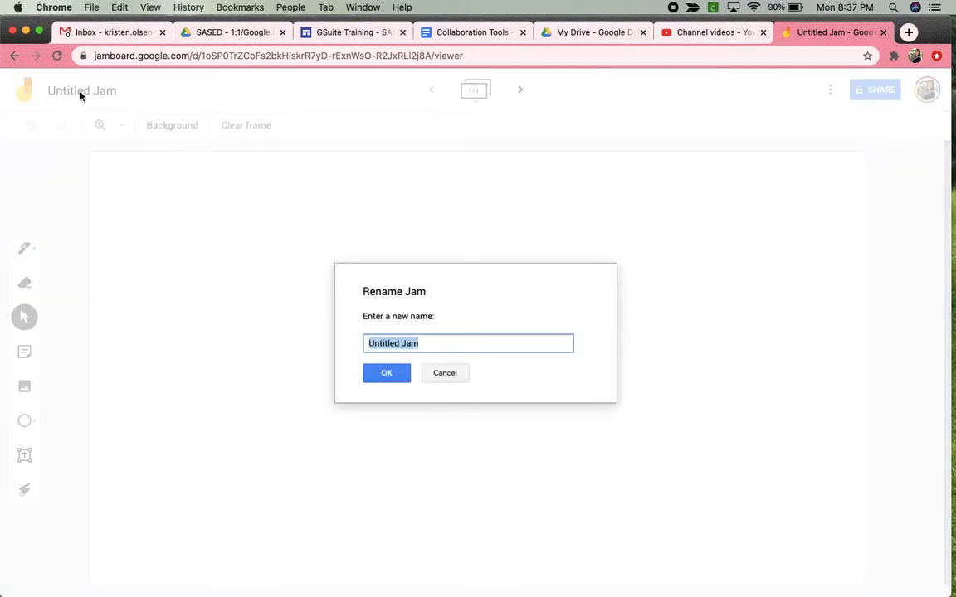
type("New Jam Test")
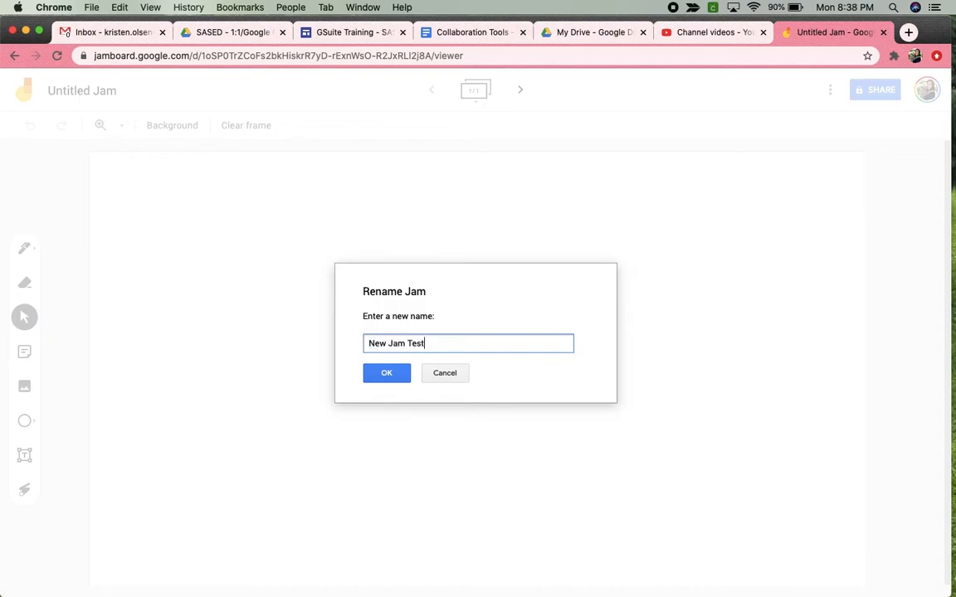
key("Return")
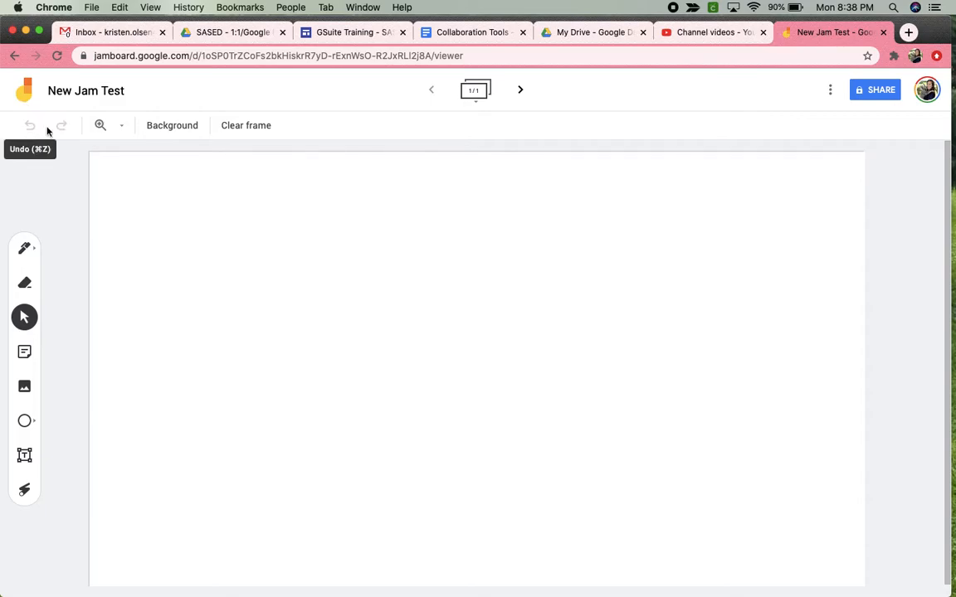
Step: Examine the background choices, the frame overview with its duplicate and delete options, and the jam's file actions
left_click(168, 134)
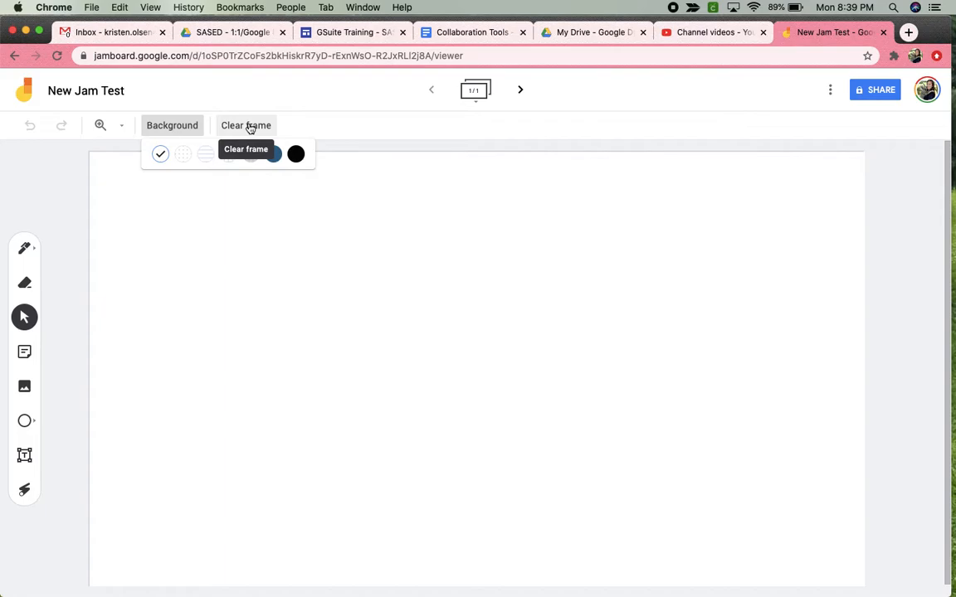
left_click(476, 91)
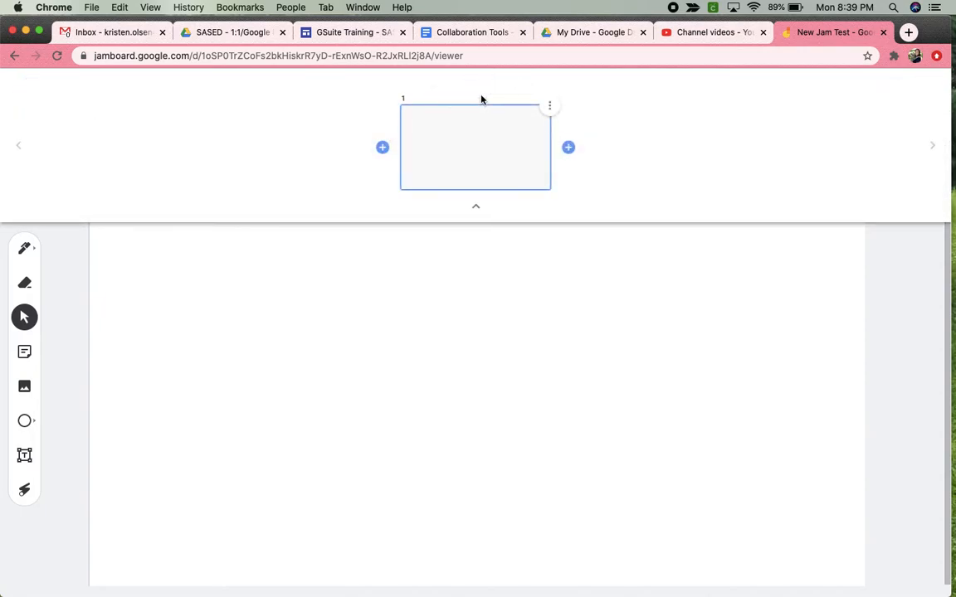
left_click(477, 207)
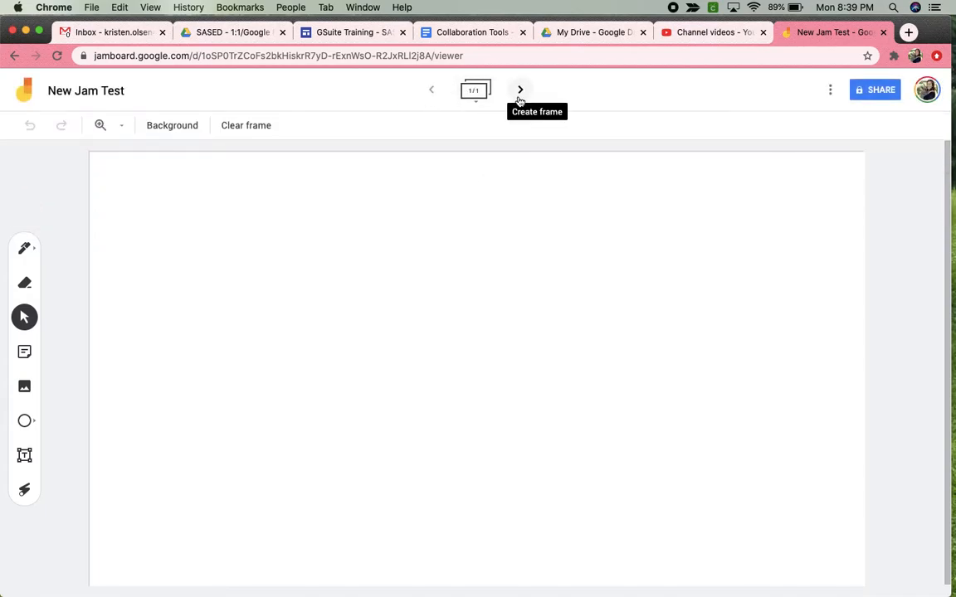
left_click(477, 93)
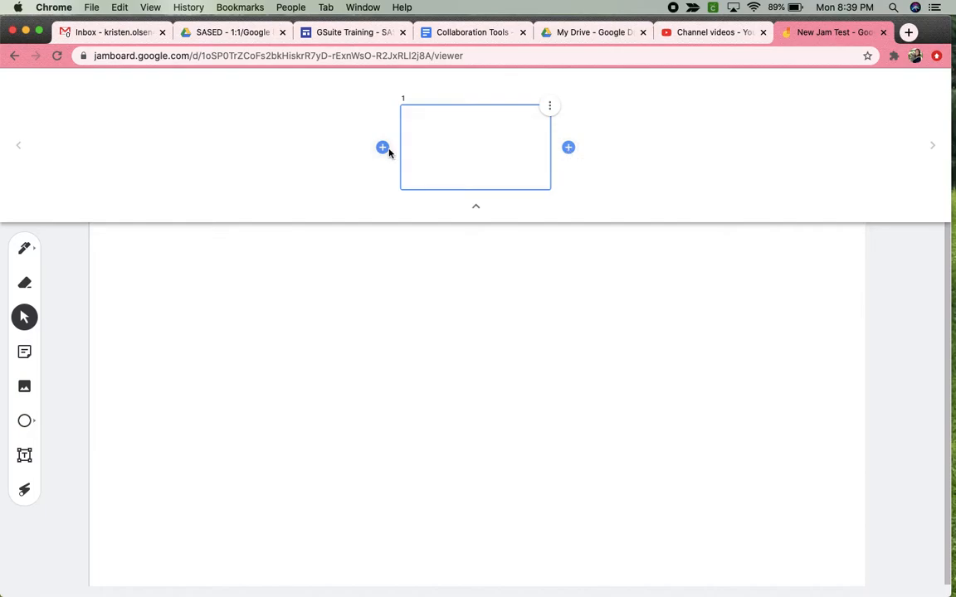
left_click(550, 106)
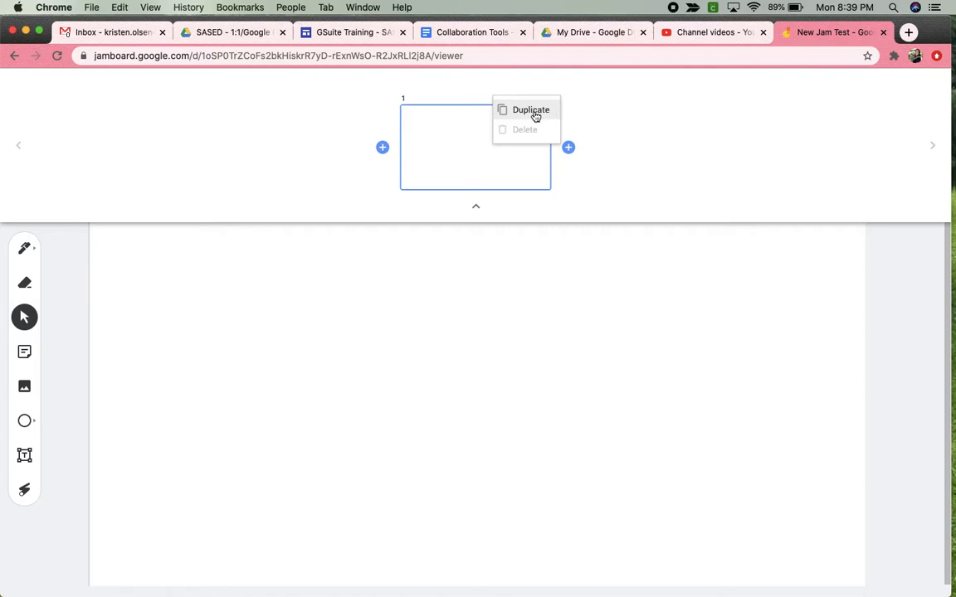
left_click(656, 111)
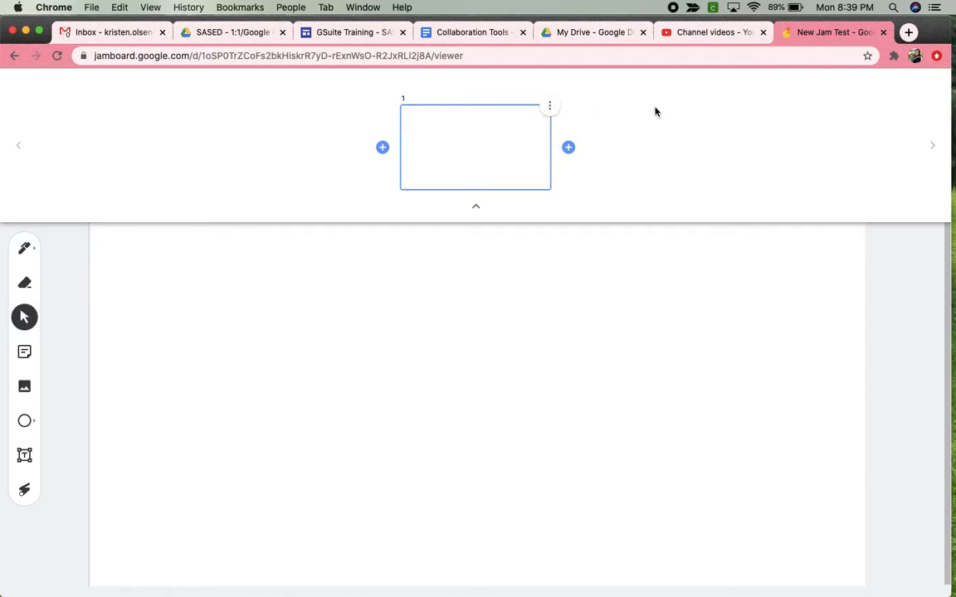
left_click(477, 207)
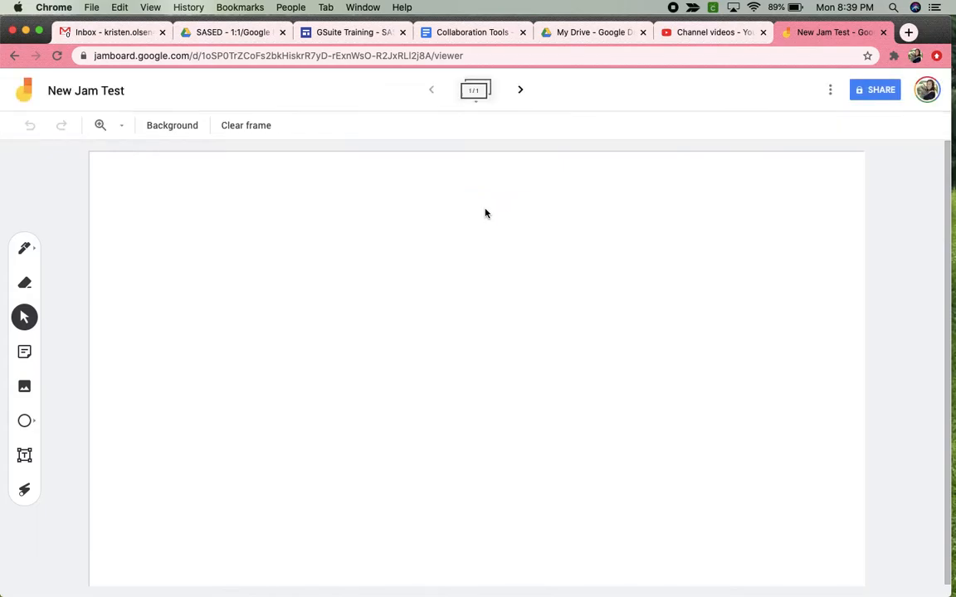
left_click(830, 91)
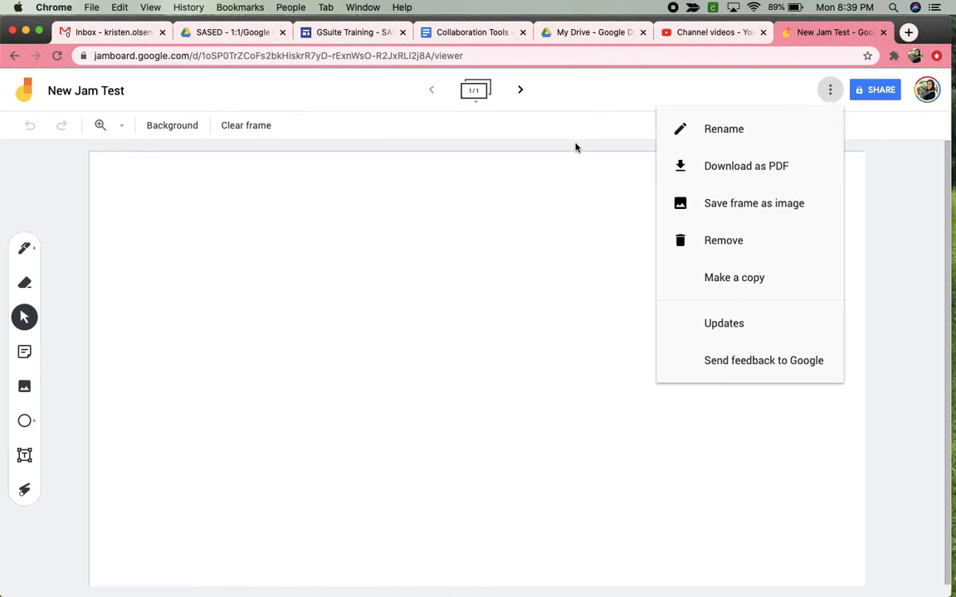
left_click(540, 156)
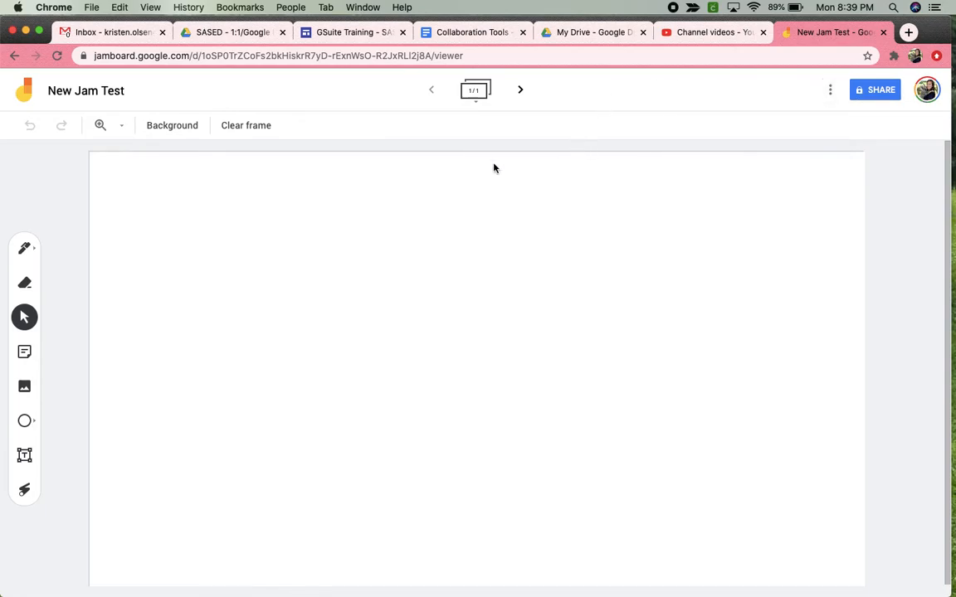
Step: Review the available pen types and colours, and try switching to the Eraser and back to the Select tool
left_click(26, 251)
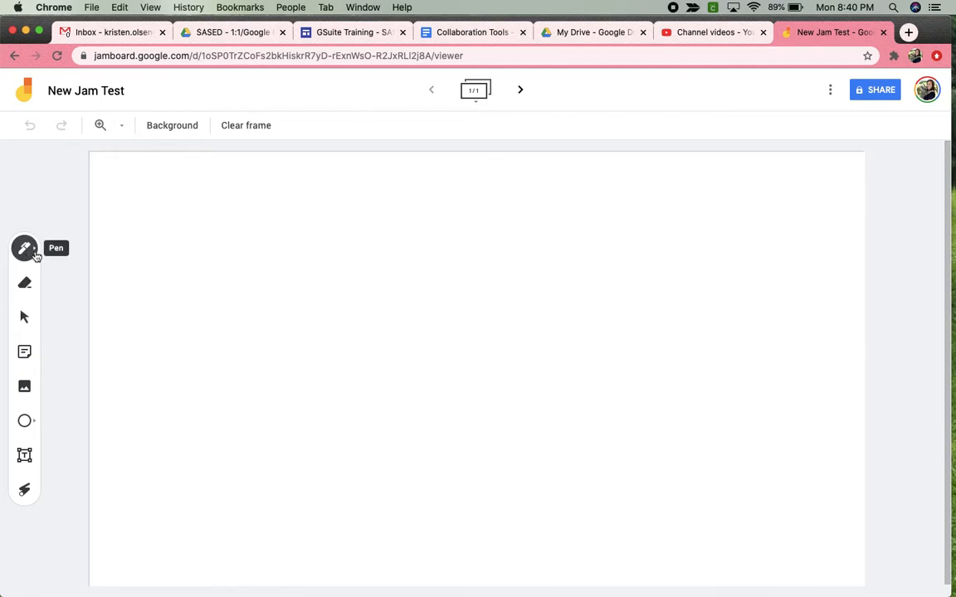
left_click(35, 254)
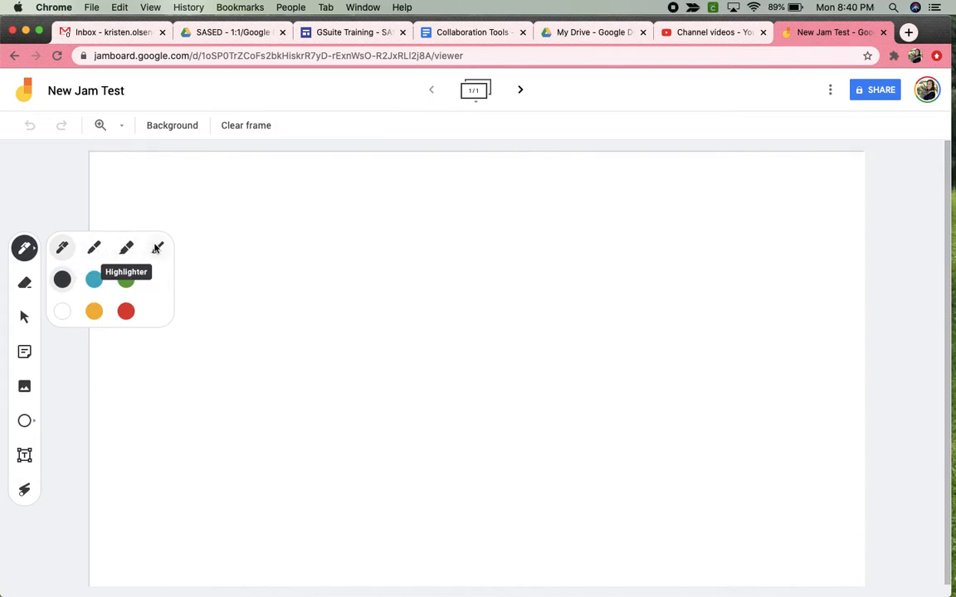
left_click(25, 286)
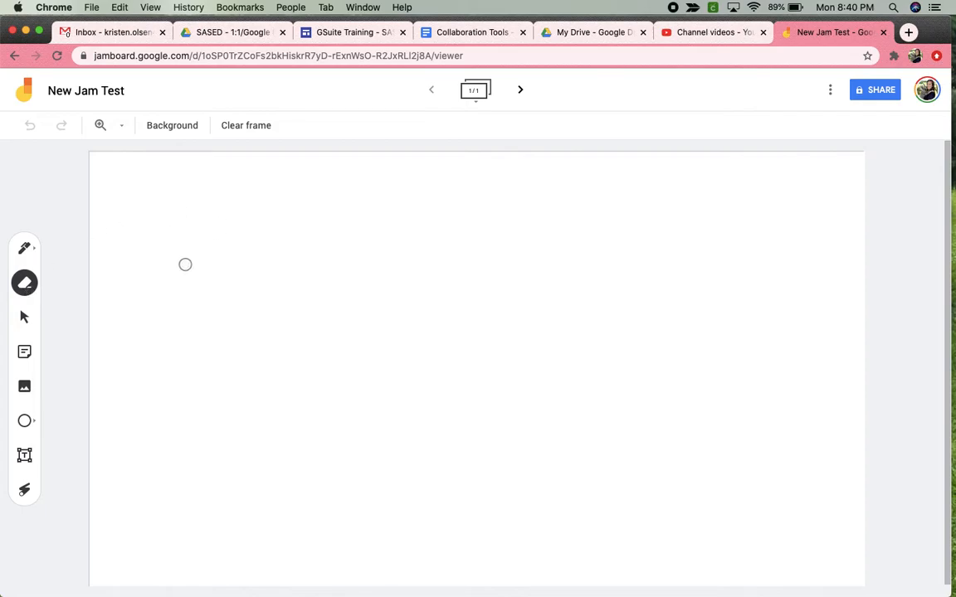
left_click(24, 319)
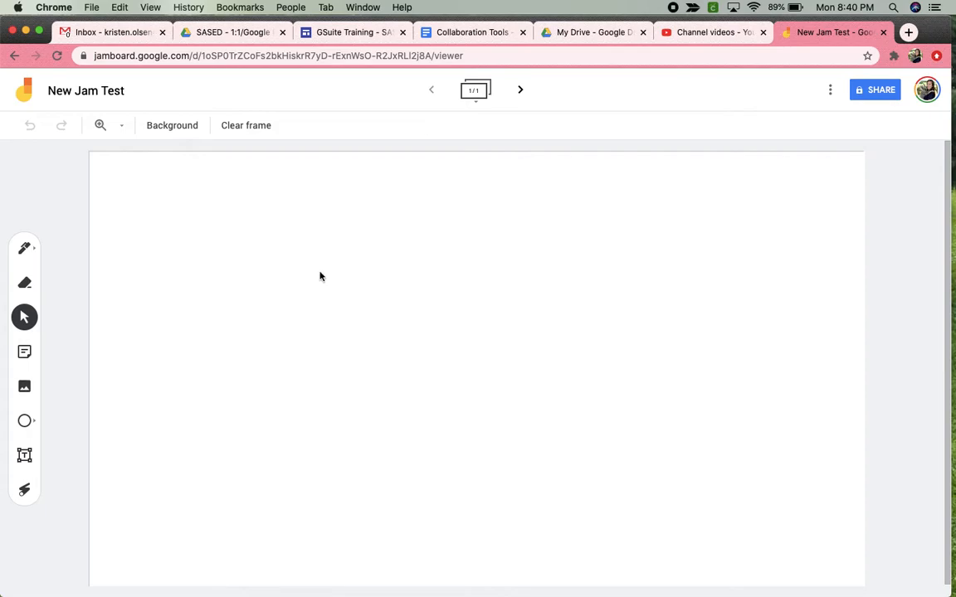
Step: Add a yellow sticky note reading "Add a sticky note" to the frame
left_click(25, 354)
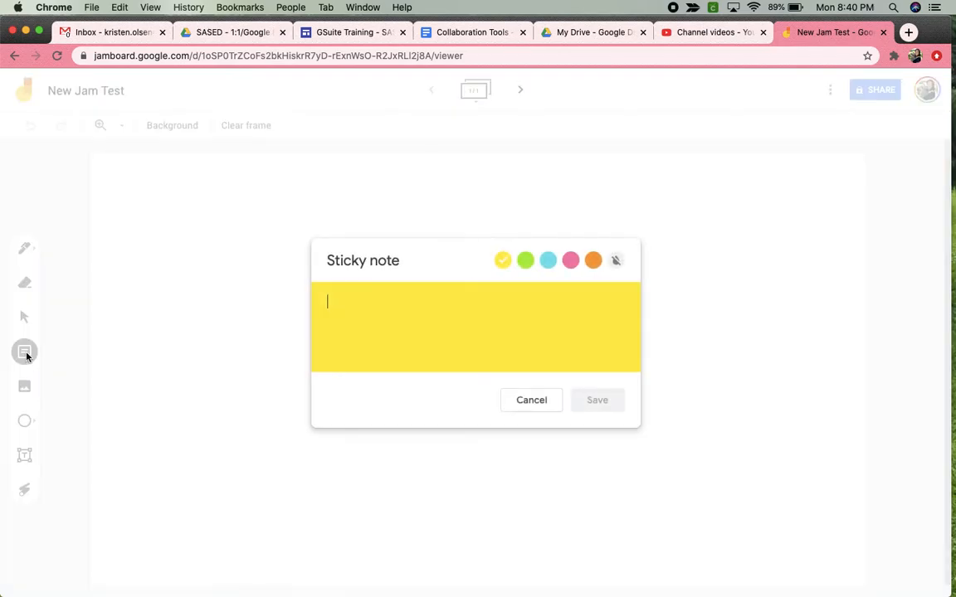
type("Add a sit")
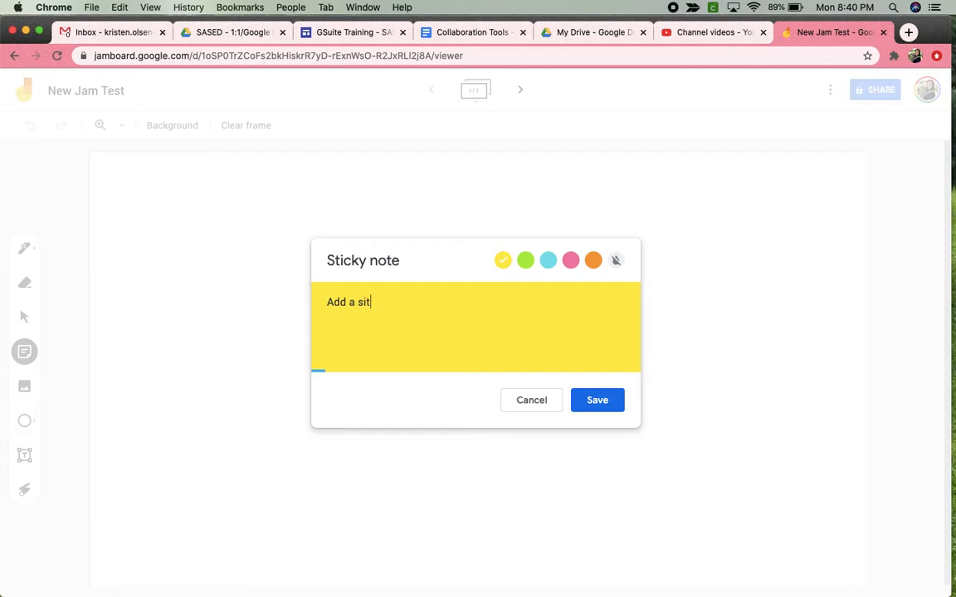
key("BackSpace")
key("BackSpace")
type("ticky note")
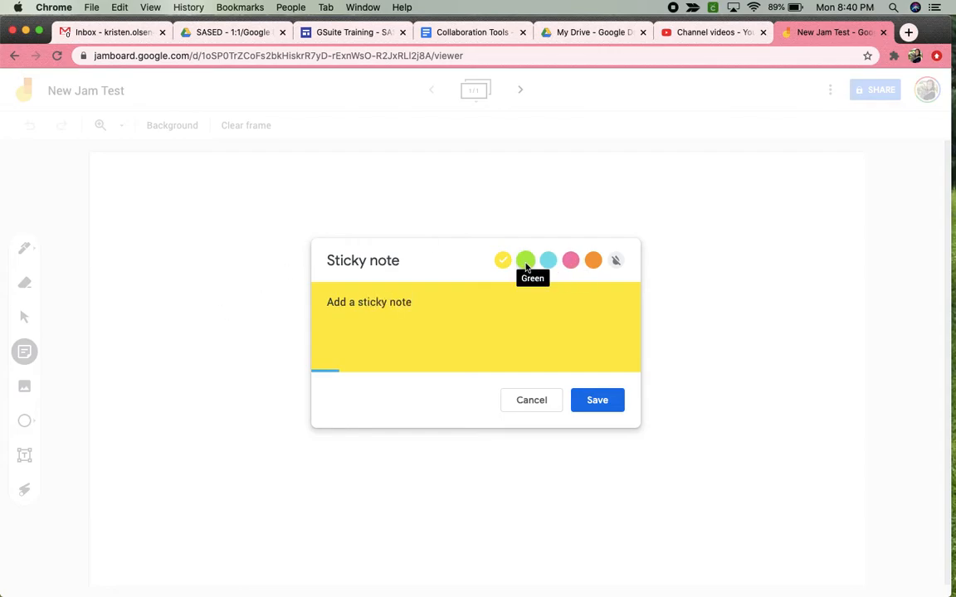
left_click(604, 398)
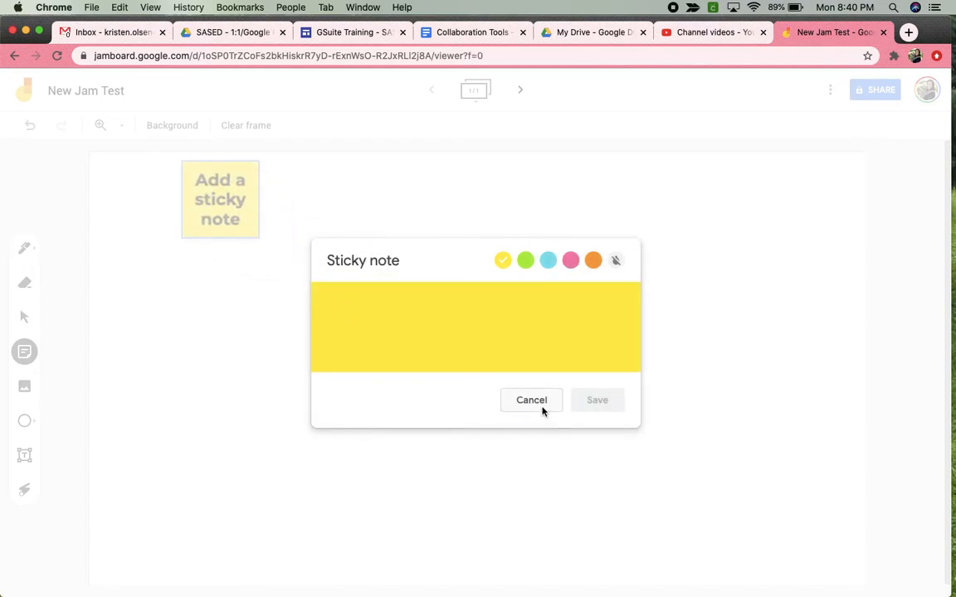
Step: Add a pink sticky note reading "Test one" and leave the sticky note editor without creating another
type("Test one")
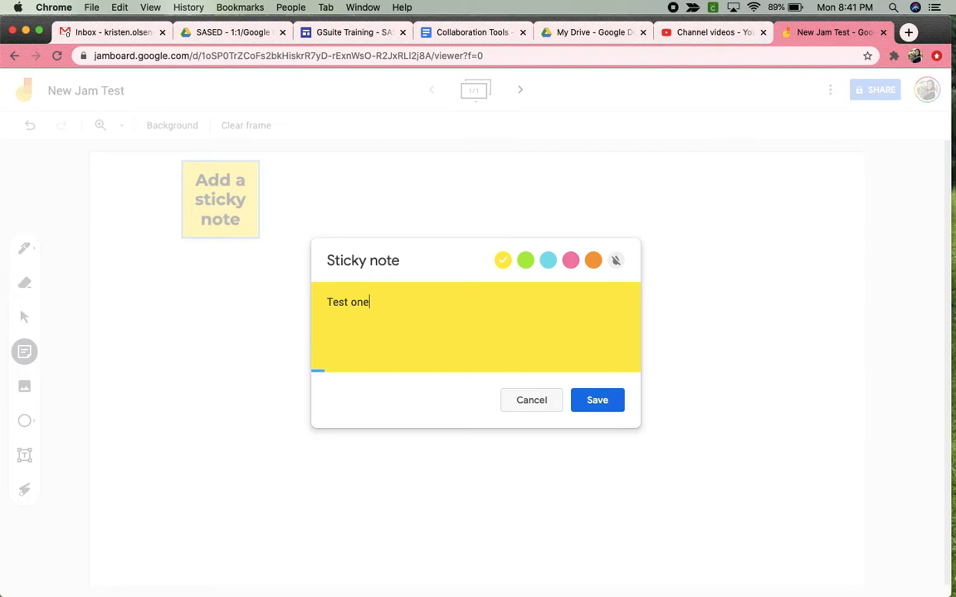
left_click(570, 260)
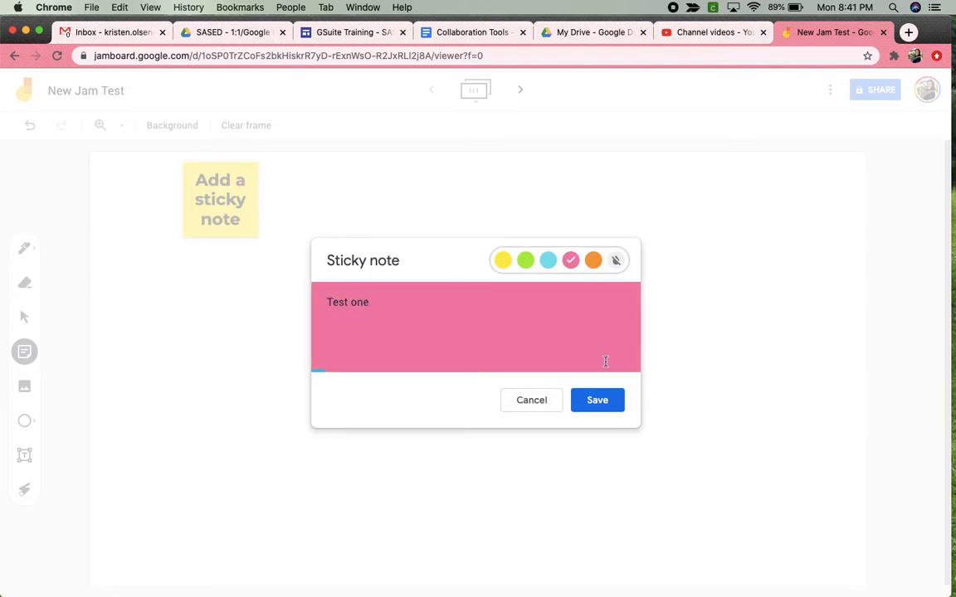
left_click(602, 403)
left_click(527, 400)
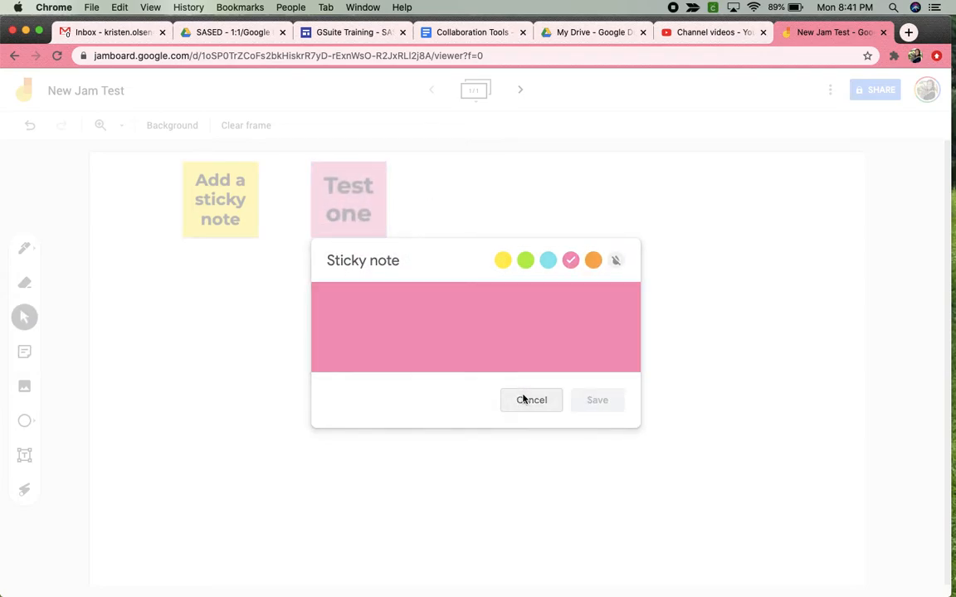
Step: Move the yellow sticky note to the frame's upper-left corner and place the pink "Test one" note directly beneath it
left_click_drag(337, 214, 204, 347)
left_click(218, 201)
left_click_drag(219, 201, 141, 209)
left_click_drag(192, 301, 144, 276)
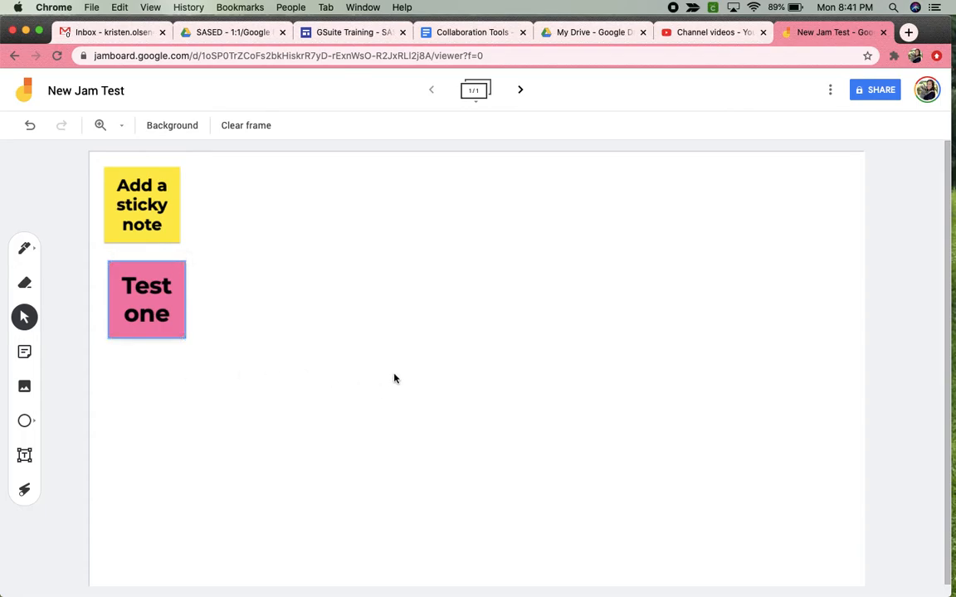
Step: Rotate the pink "Test one" note slightly clockwise and enlarge it a little
left_click(158, 262)
mouse_move(107, 262)
left_mouse_down()
mouse_move(192, 254)
mouse_move(120, 247)
mouse_move(111, 257)
left_mouse_up()
mouse_move(181, 341)
left_mouse_down()
mouse_move(253, 412)
mouse_move(191, 345)
left_mouse_up()
Step: Check the pink note's ordering options and move the note on top of the yellow one so it covers it
left_click(194, 267)
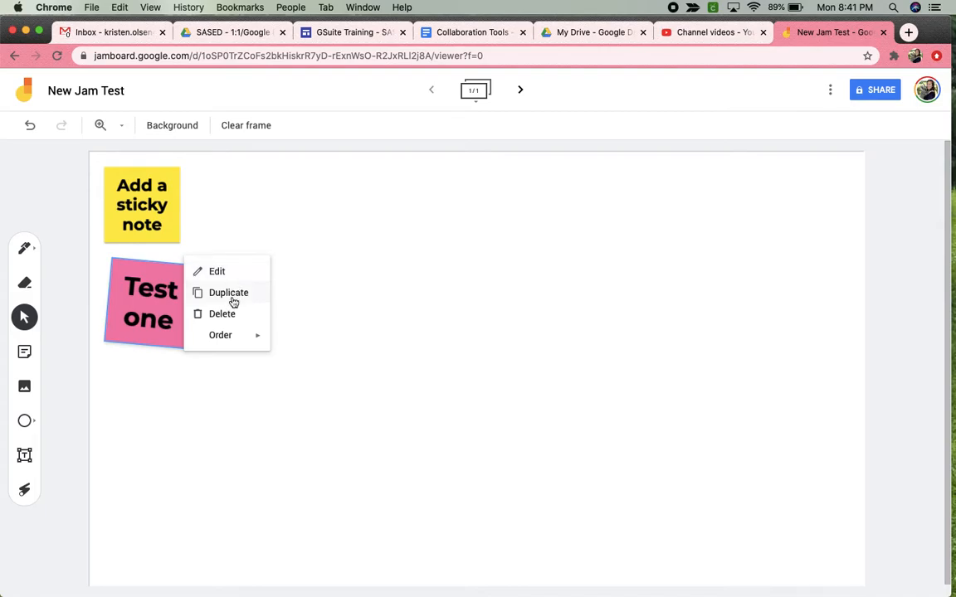
mouse_move(235, 346)
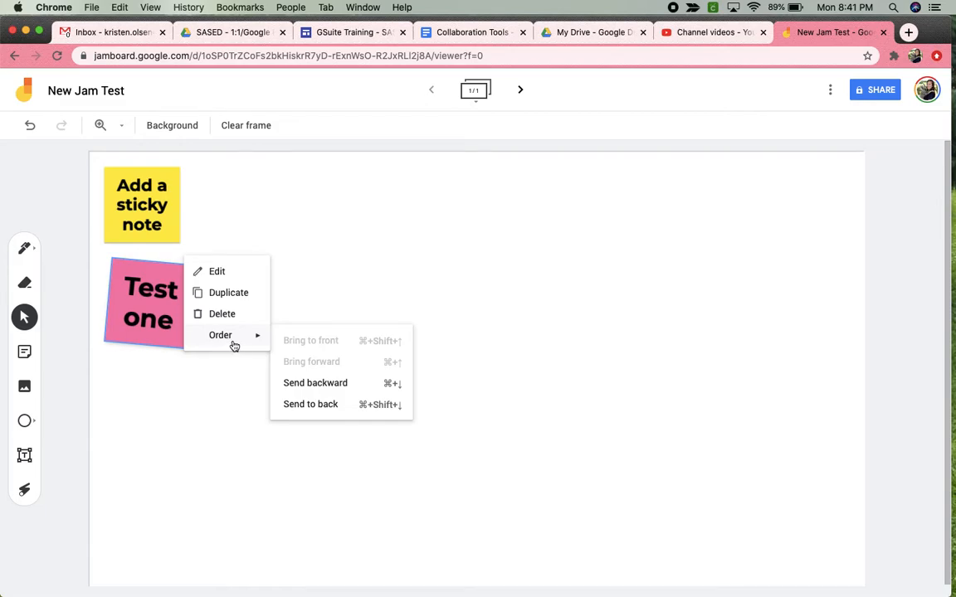
left_click(233, 228)
left_click_drag(181, 301, 171, 196)
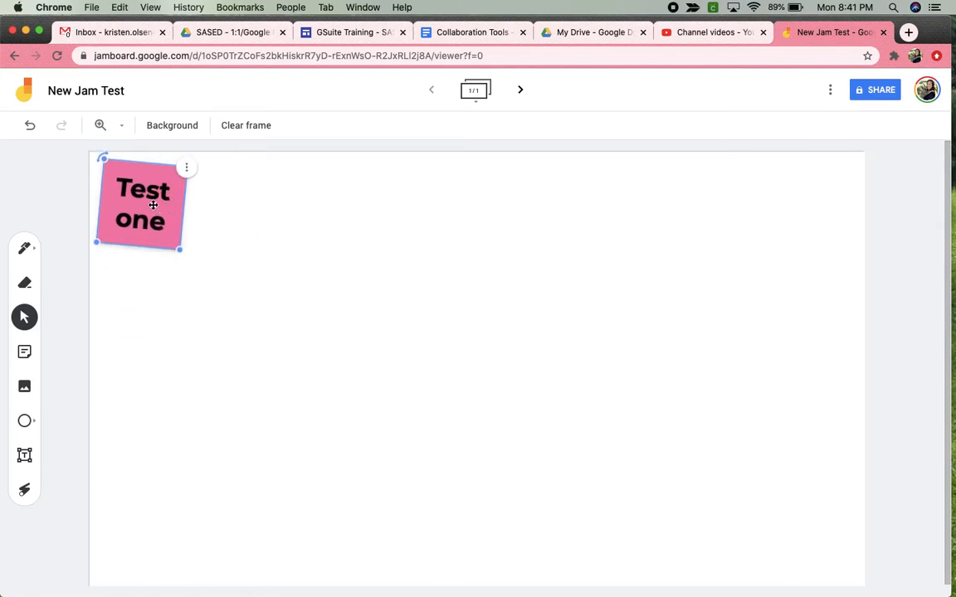
mouse_move(153, 204)
left_mouse_down()
mouse_move(154, 397)
mouse_move(152, 210)
left_mouse_up()
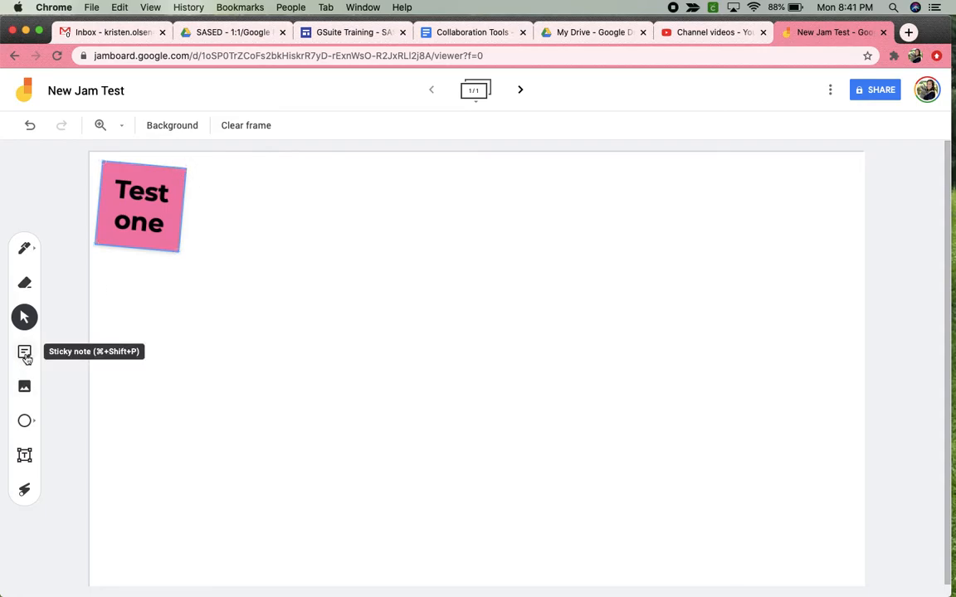
Step: Insert the pink-bordered dental math word problems worksheet from a Google image search for "math word problem"
left_click(25, 386)
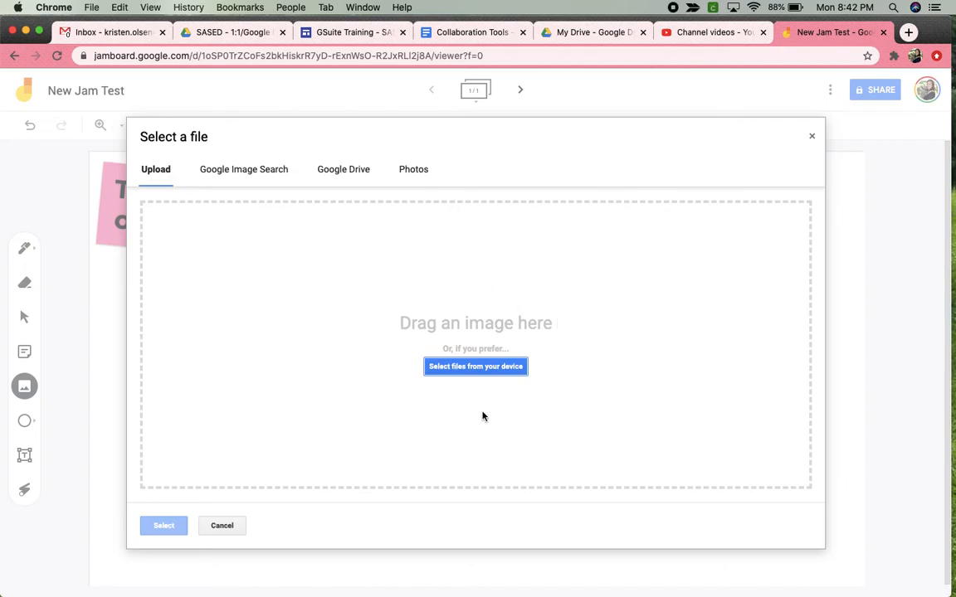
left_click(238, 176)
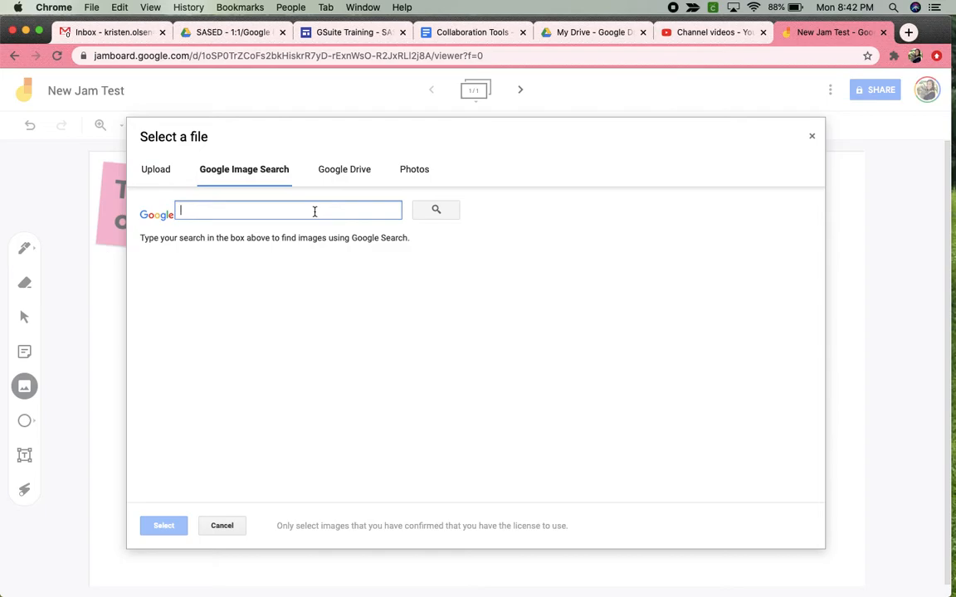
type("math word problem")
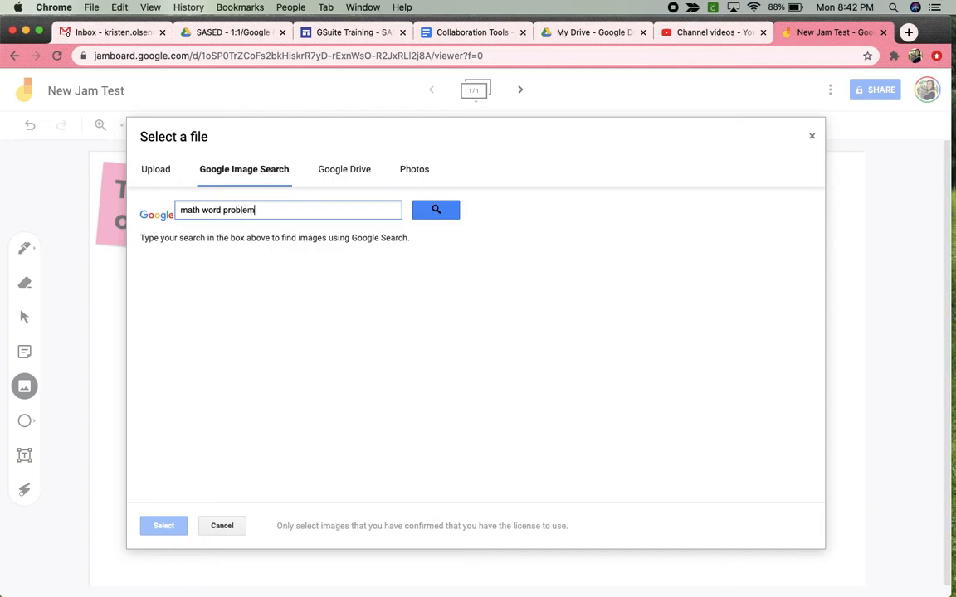
key("Return")
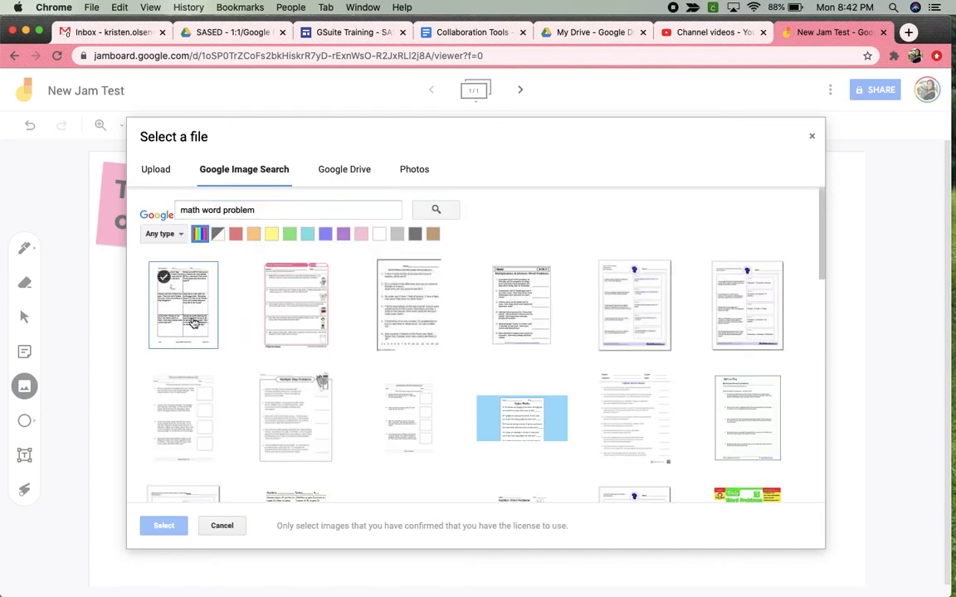
left_click(282, 292)
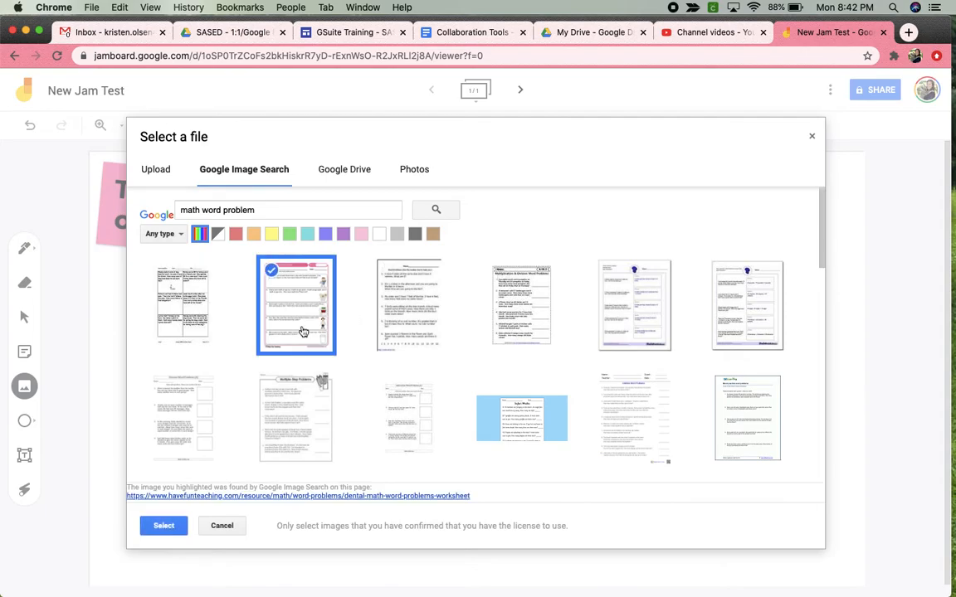
left_click(164, 525)
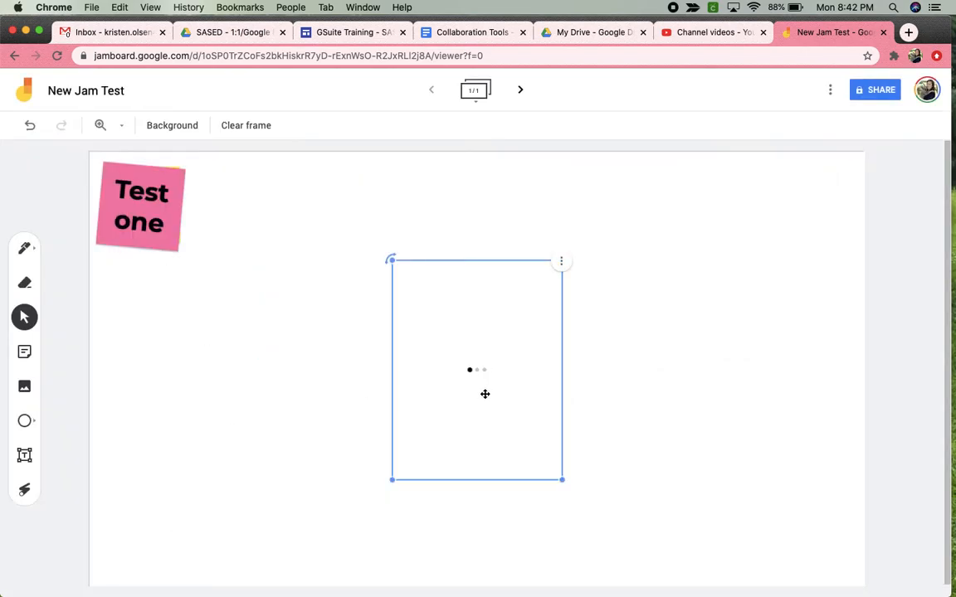
Step: Move the worksheet image toward the frame's upper edge and enlarge it until its problems are readable
left_click_drag(485, 394, 387, 296)
left_click_drag(444, 371, 869, 594)
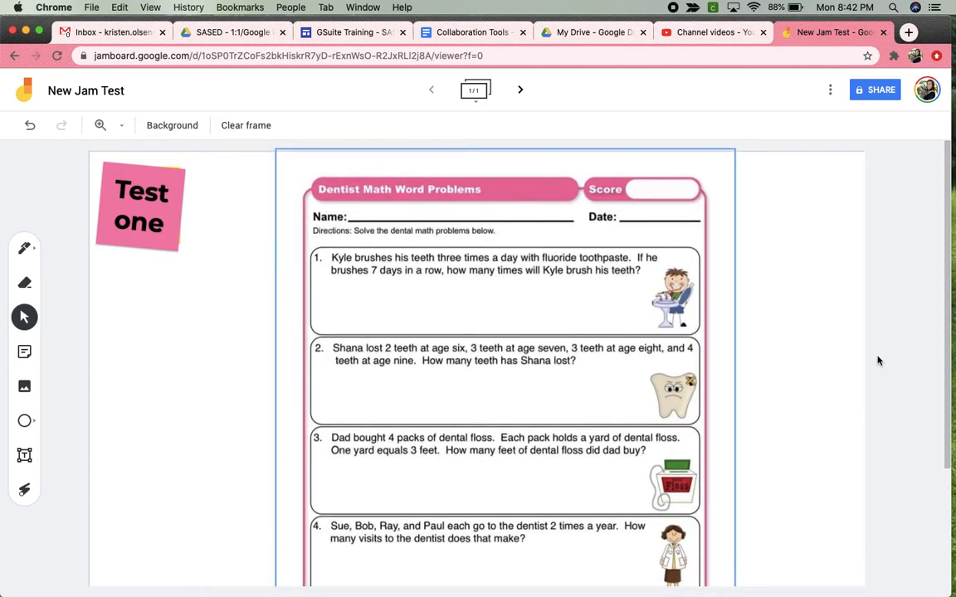
left_click(459, 292)
Step: Handwrite "3 × 7 =" with the pen in the answer space of worksheet problem 1
left_click(24, 248)
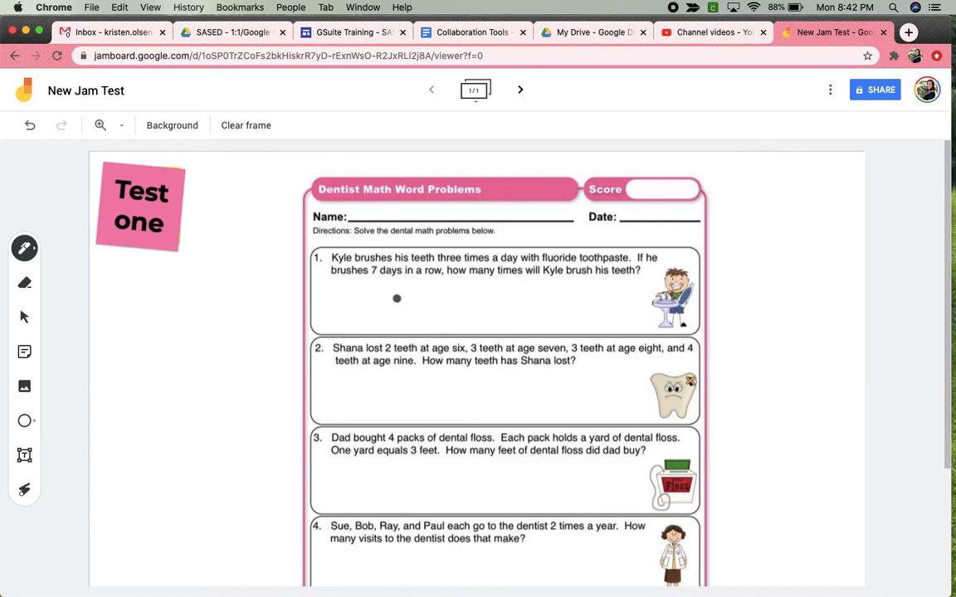
mouse_move(357, 291)
left_mouse_down()
mouse_move(384, 299)
mouse_move(360, 335)
left_mouse_up()
mouse_move(406, 304)
left_mouse_down()
mouse_move(429, 320)
mouse_move(412, 324)
left_mouse_up()
left_click_drag(452, 283, 484, 348)
left_click_drag(508, 307, 537, 316)
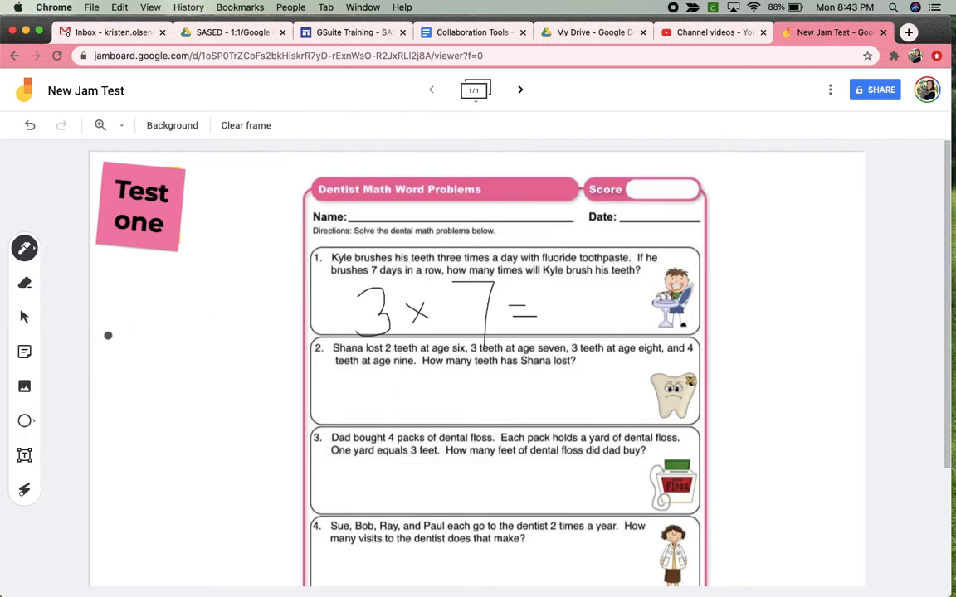
Step: Draw a circle on the blank area left of the worksheet and view the other available shapes
left_click(25, 421)
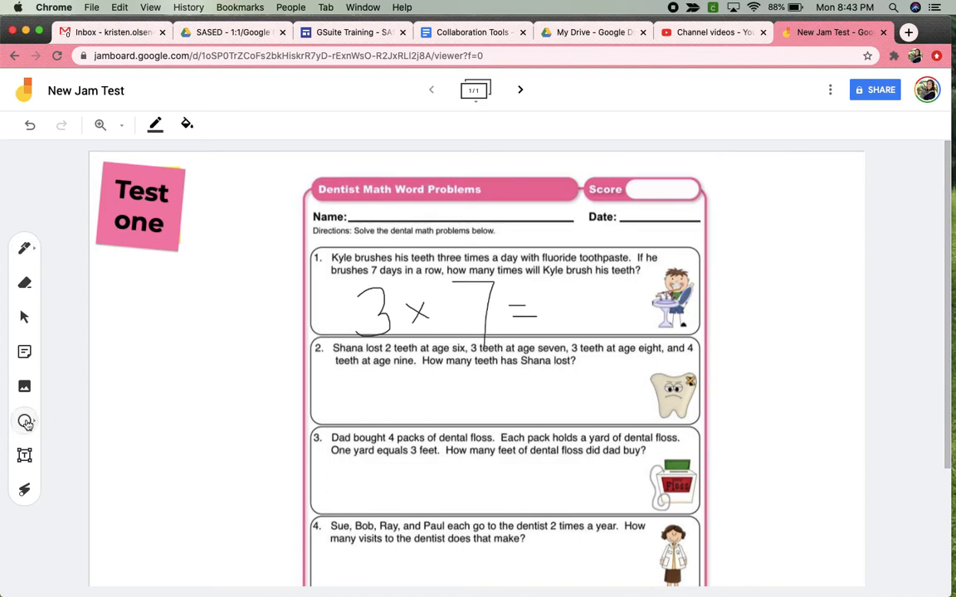
left_click_drag(122, 353, 196, 415)
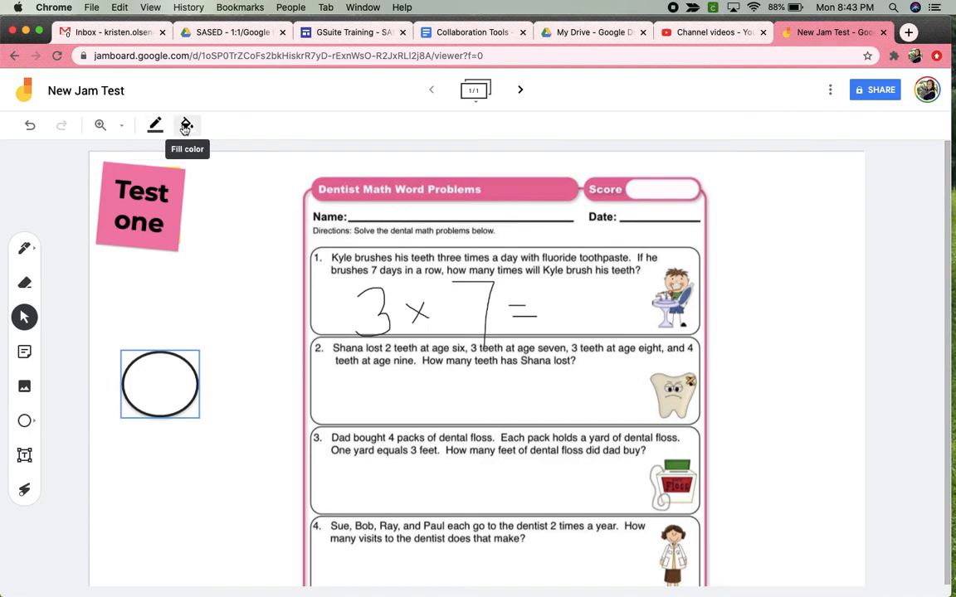
left_click(35, 424)
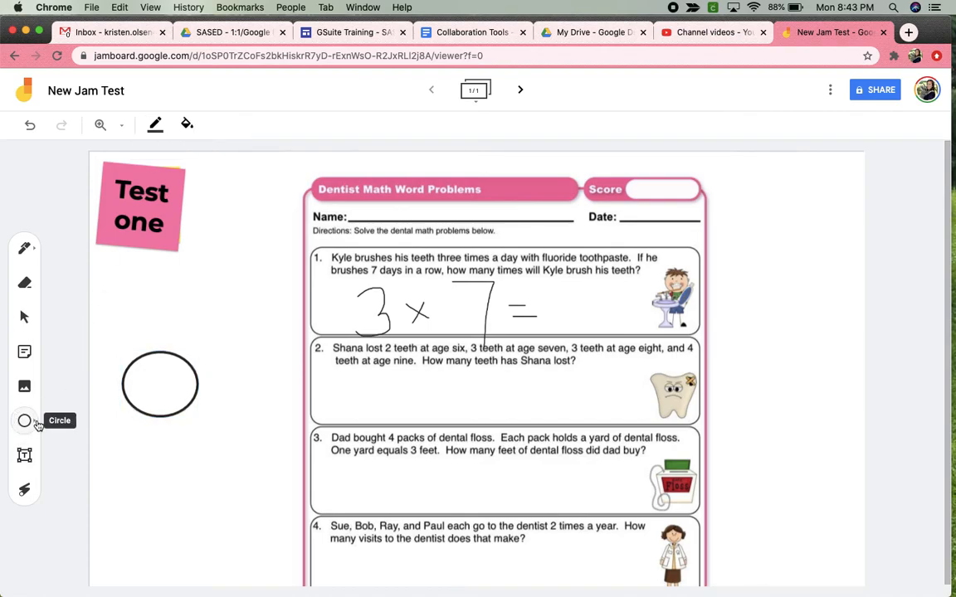
left_click(34, 423)
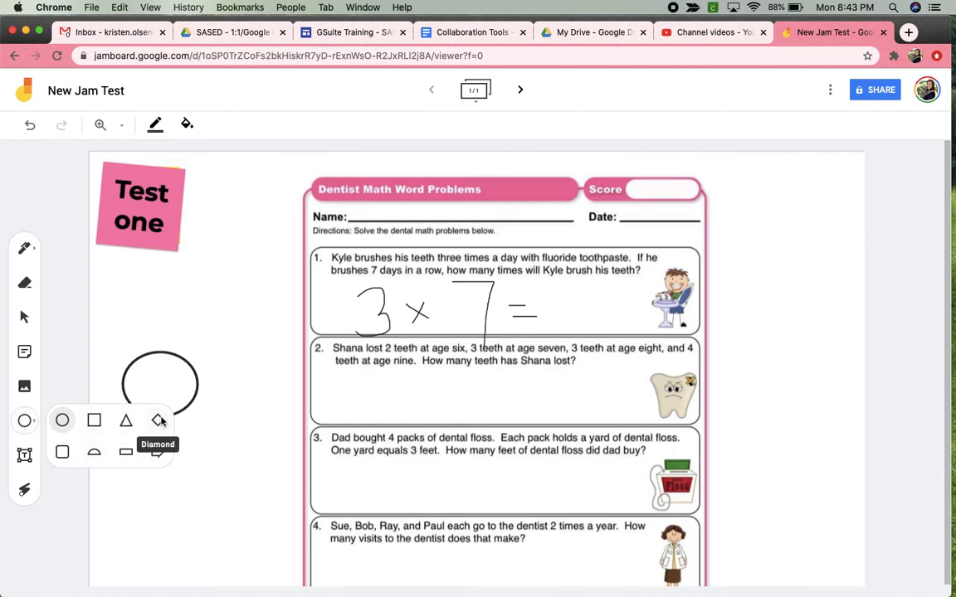
Step: Place an empty text box right of the worksheet and look through its text style, colour and ordering options
left_click(24, 457)
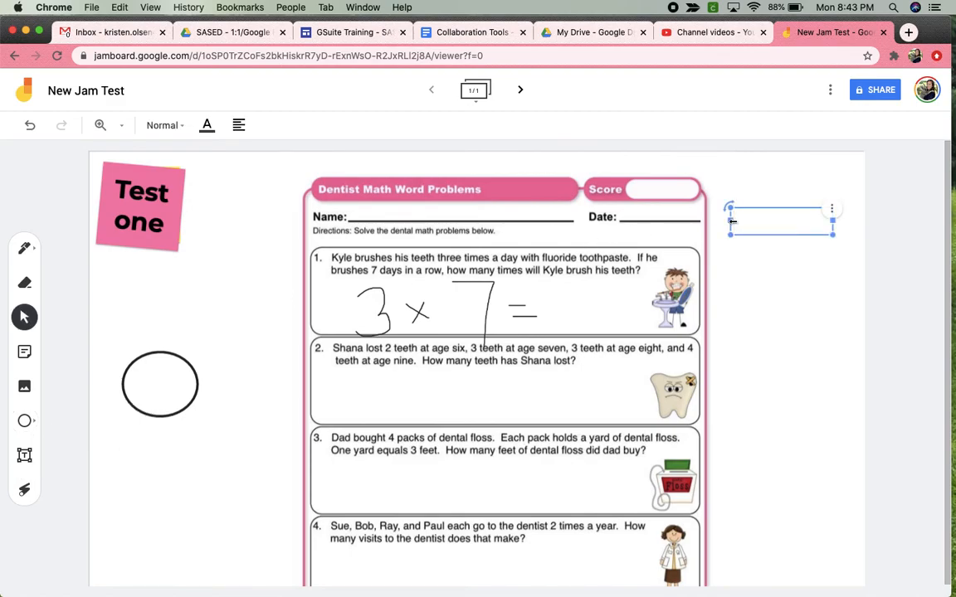
left_click(166, 126)
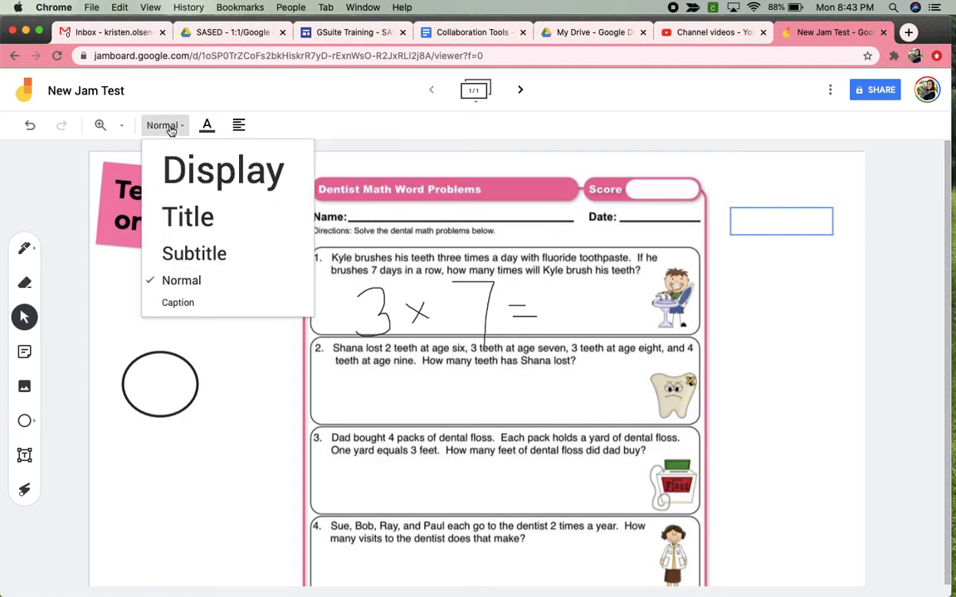
left_click(207, 125)
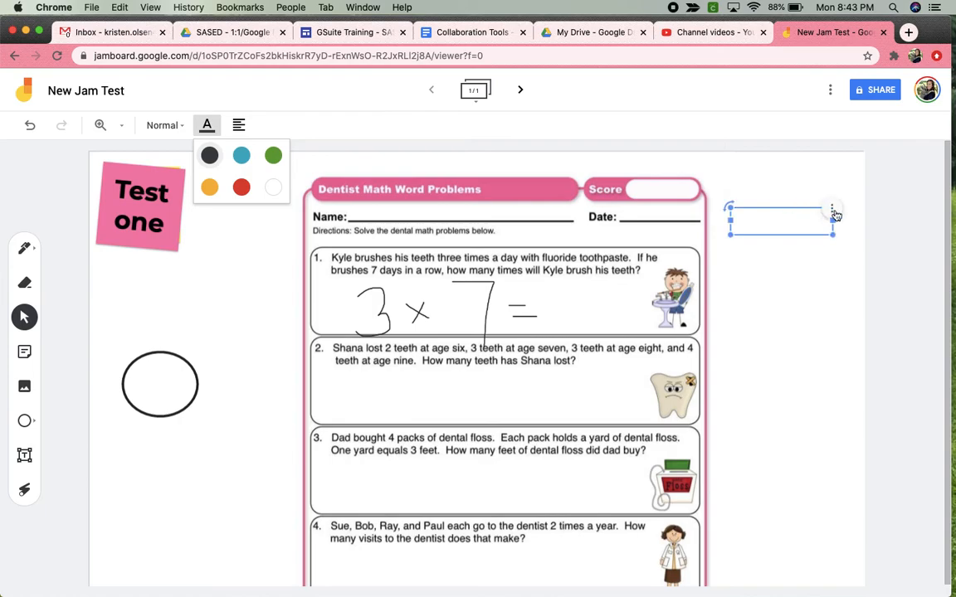
right_click(832, 214)
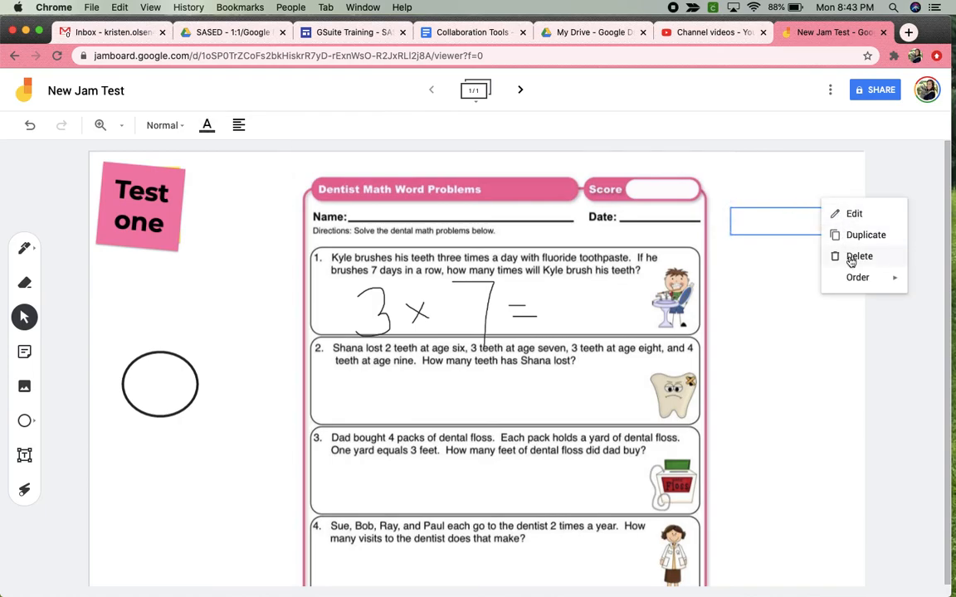
mouse_move(858, 281)
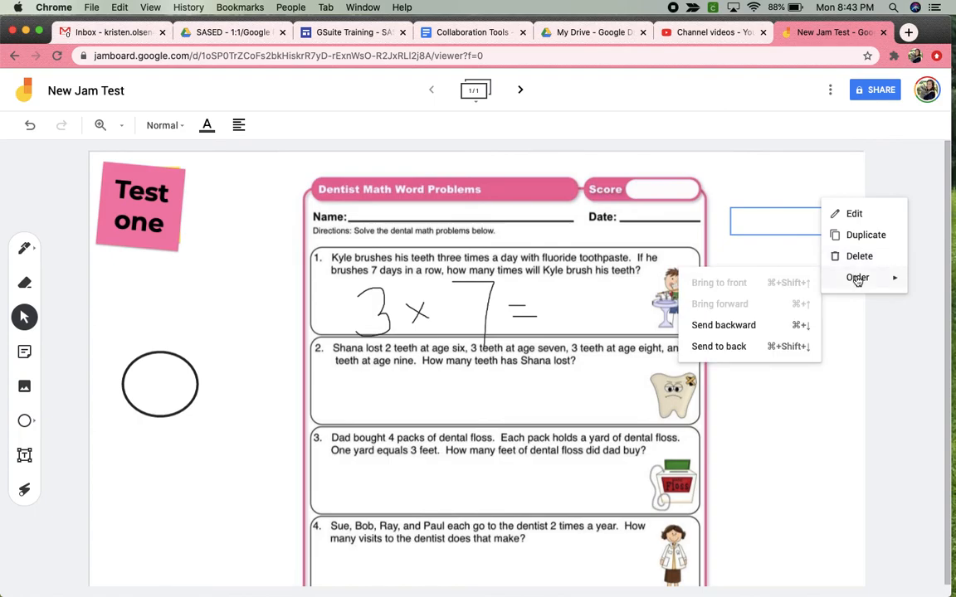
Step: Trace across the frame to worksheet problem 1 with the laser pointer and add a second, blank frame
left_click(24, 491)
mouse_move(198, 425)
left_mouse_down()
mouse_move(207, 423)
mouse_move(137, 367)
mouse_move(258, 423)
mouse_move(486, 384)
mouse_move(466, 262)
left_mouse_up()
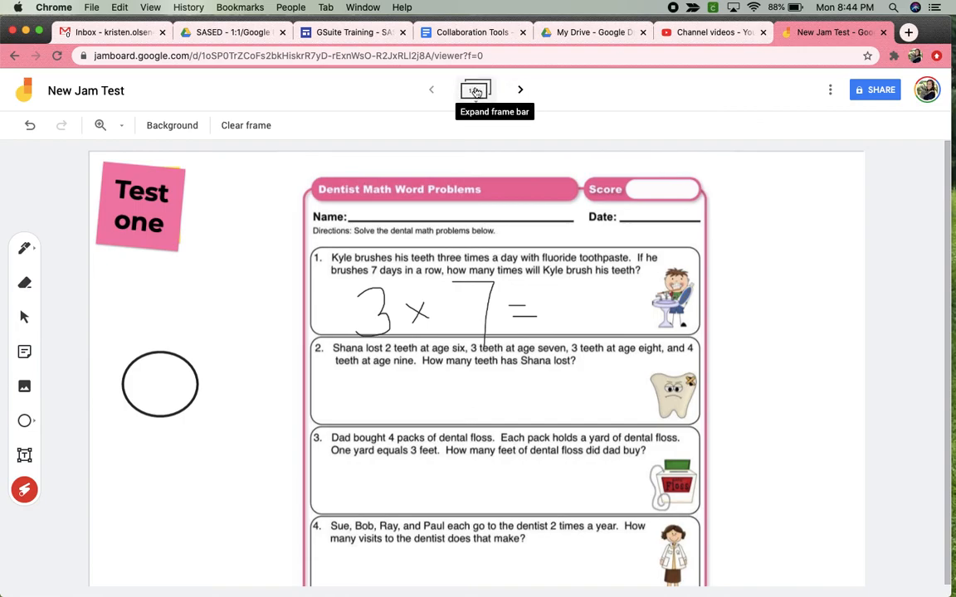
left_click(521, 91)
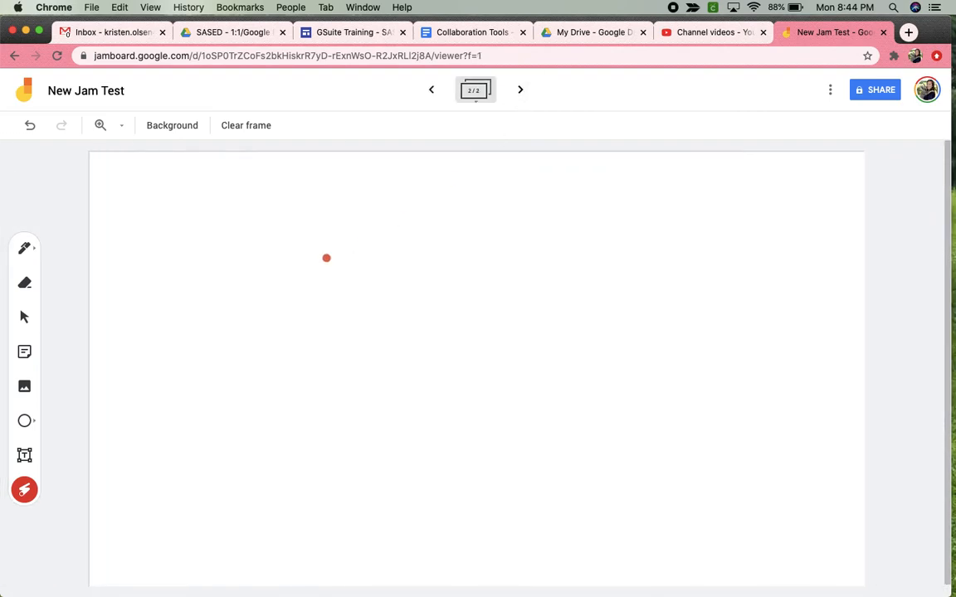